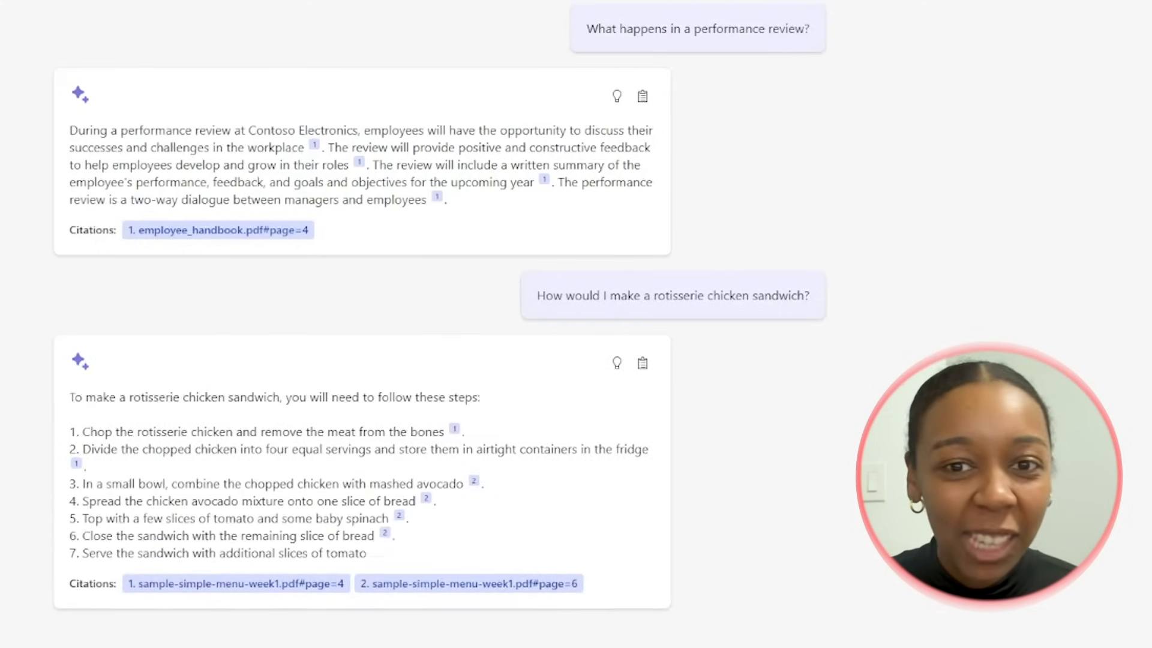
Step: Open the cited sample-simple-menu-week1.pdf pages behind the rotisserie chicken sandwich answer
click(300, 635)
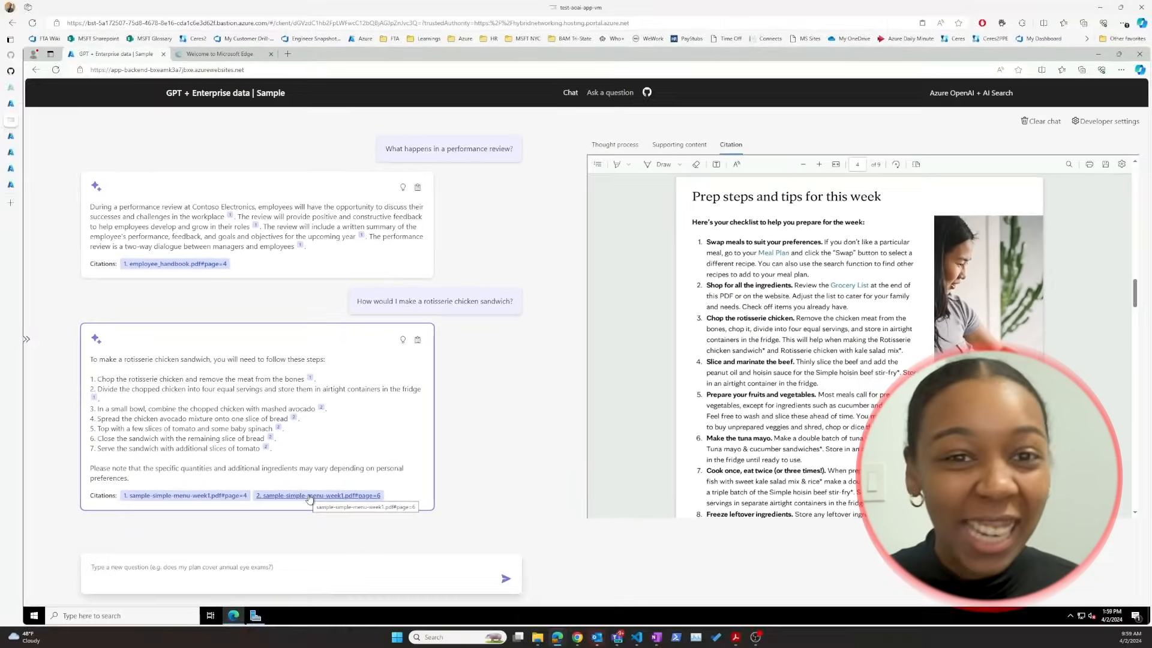
click(113, 510)
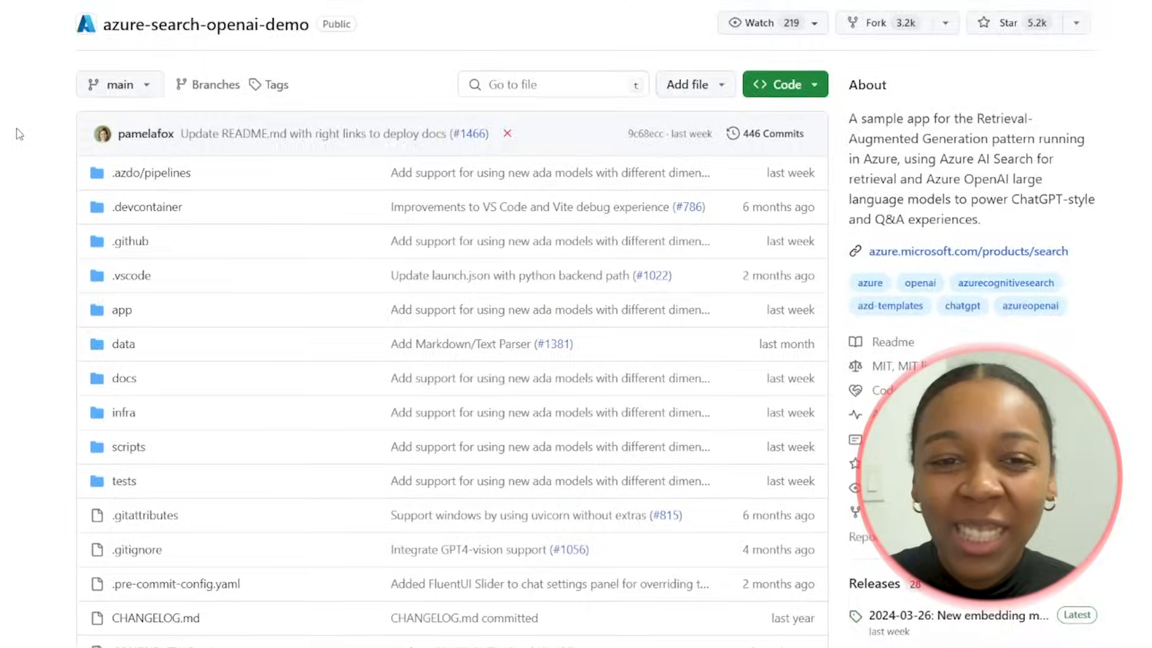
Step: Look over the azure-search-openai-demo repository on GitHub and launch it in a codespace on the main branch
scroll(20, 134, down, 10)
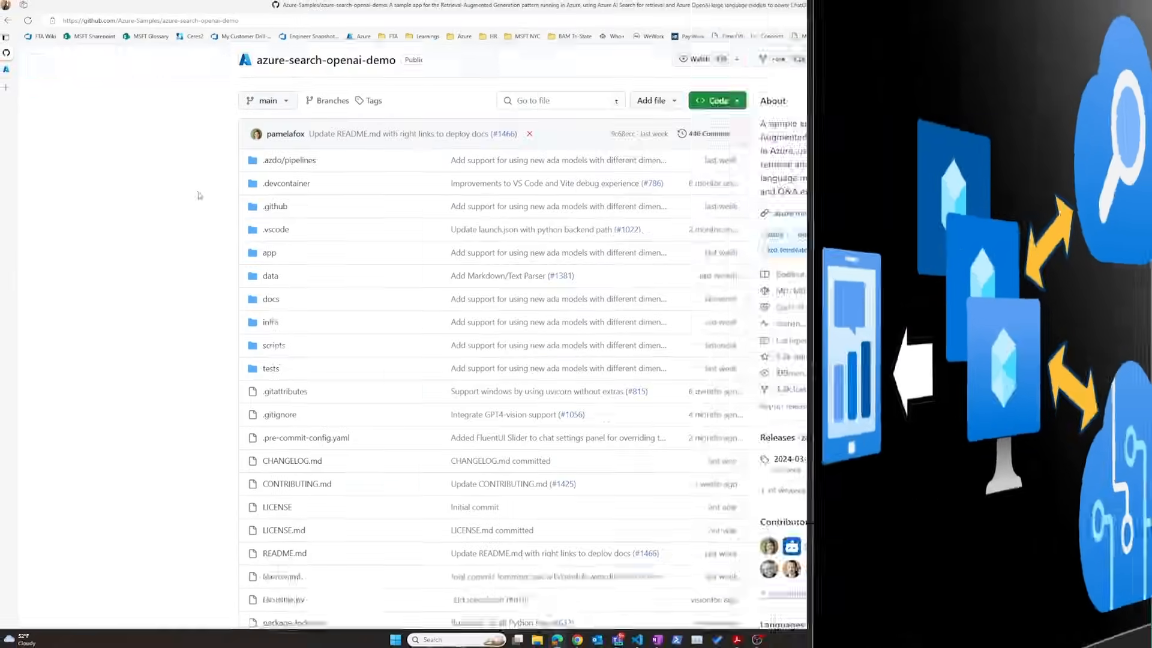
scroll(203, 195, down, 12)
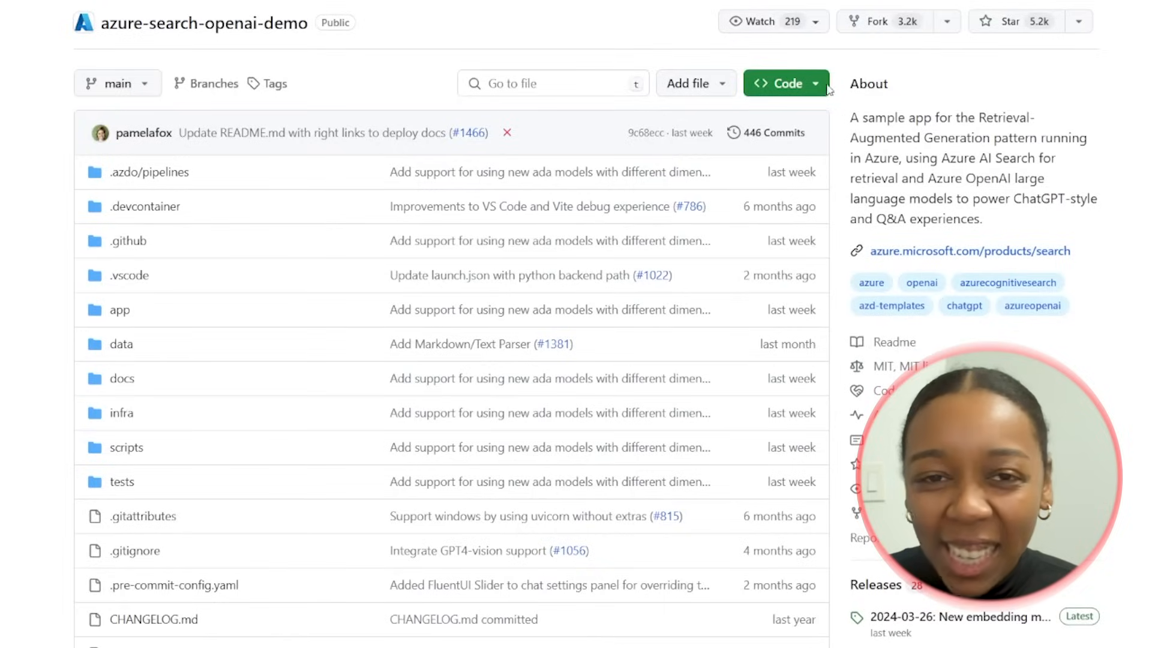
click(788, 89)
click(778, 118)
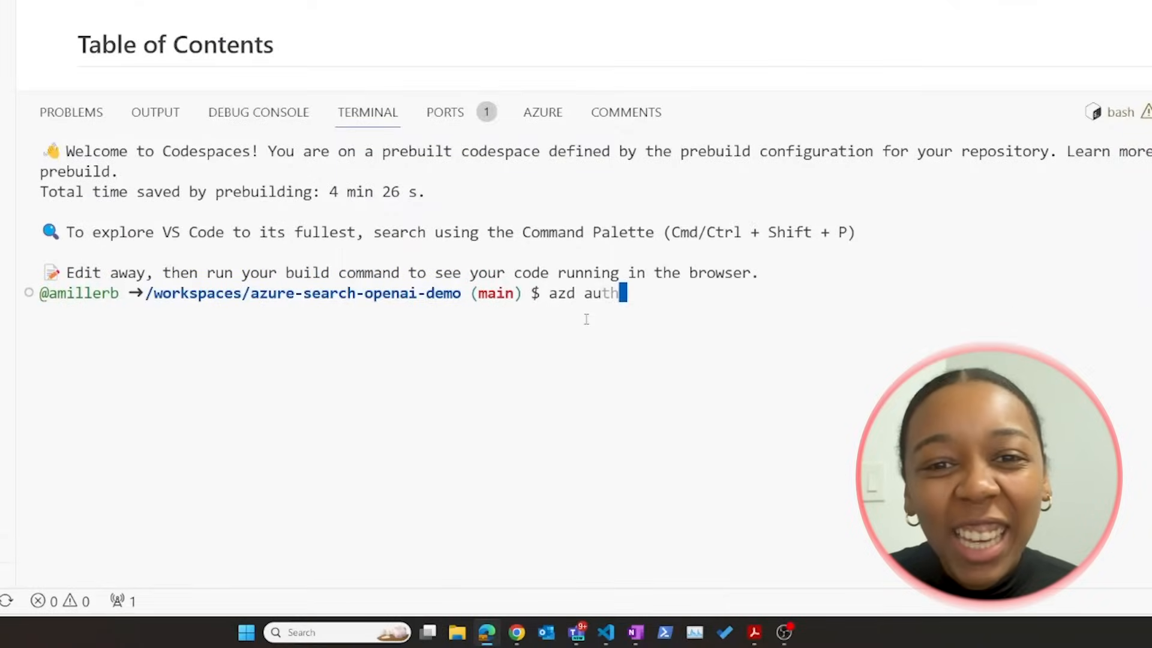
Step: Sign in to Azure with azd auth login and create a new azd environment named test-aoai
text(h login)
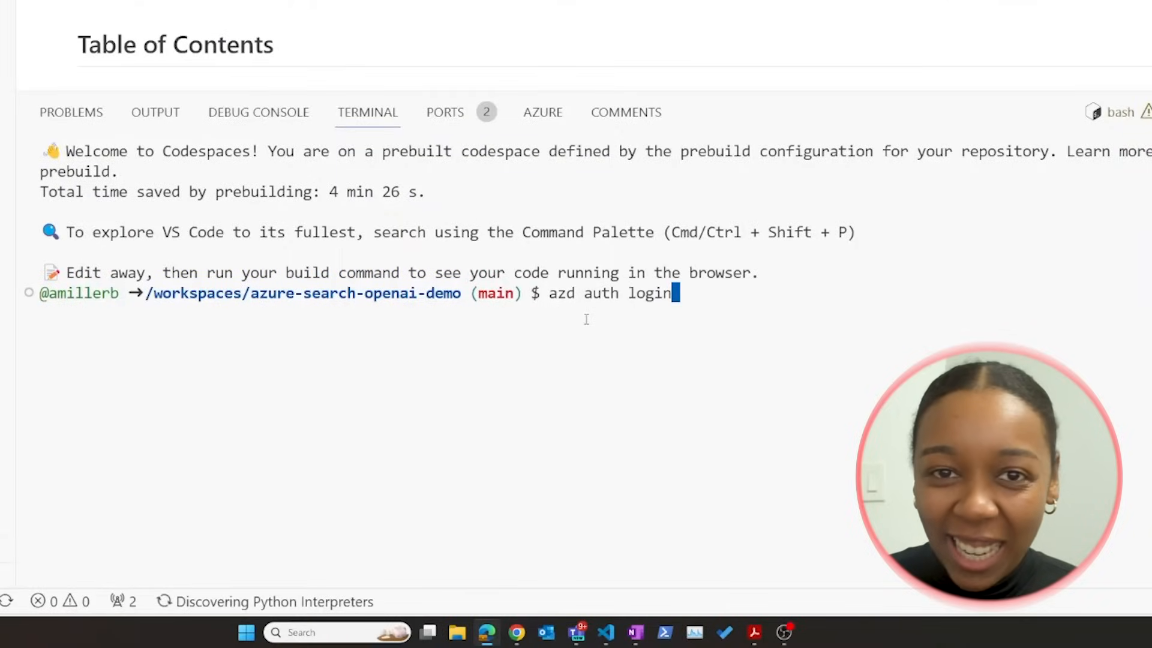
key(Return)
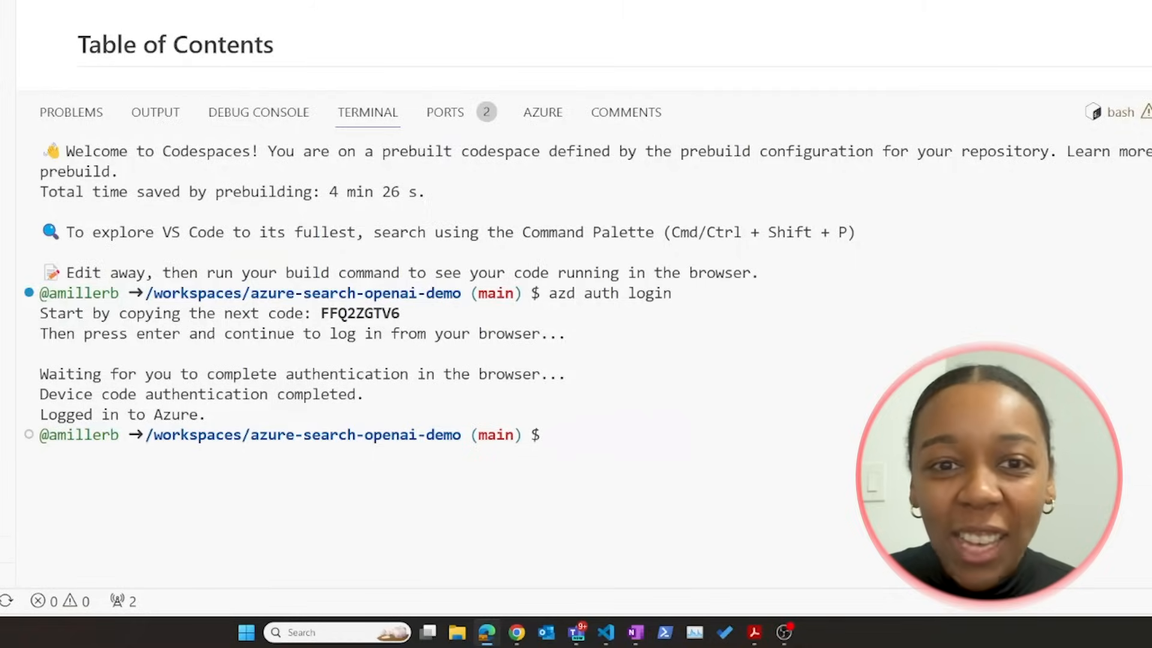
text(azd en)
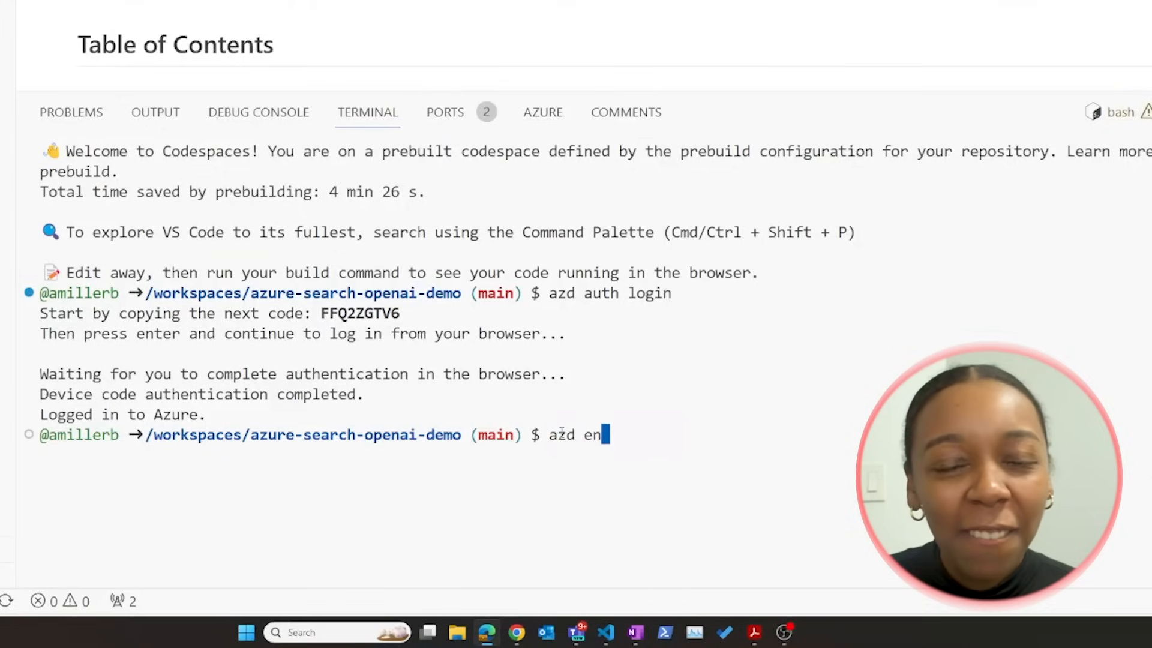
text(v new)
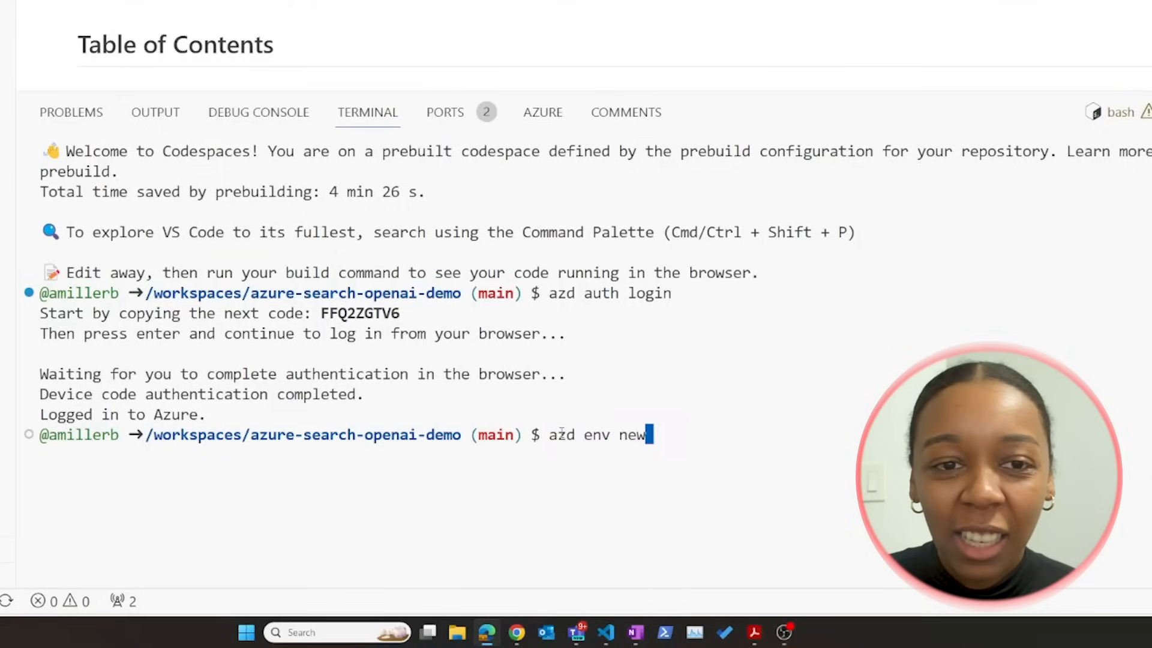
key(Return)
text(test-ao)
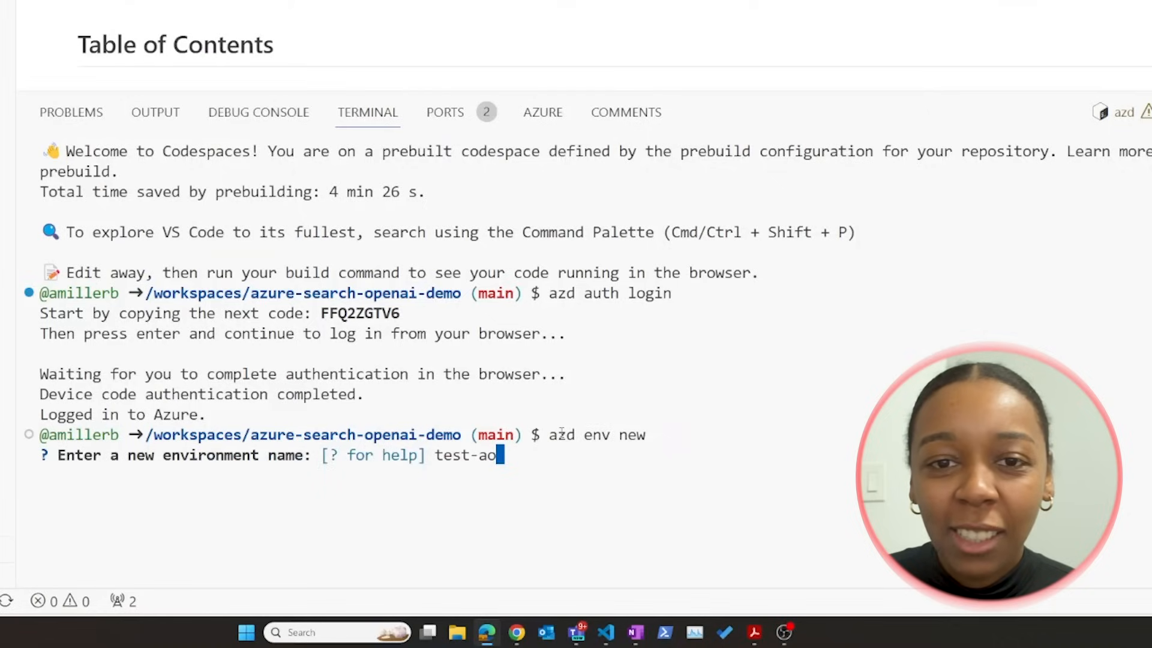
text(ai)
key(Return)
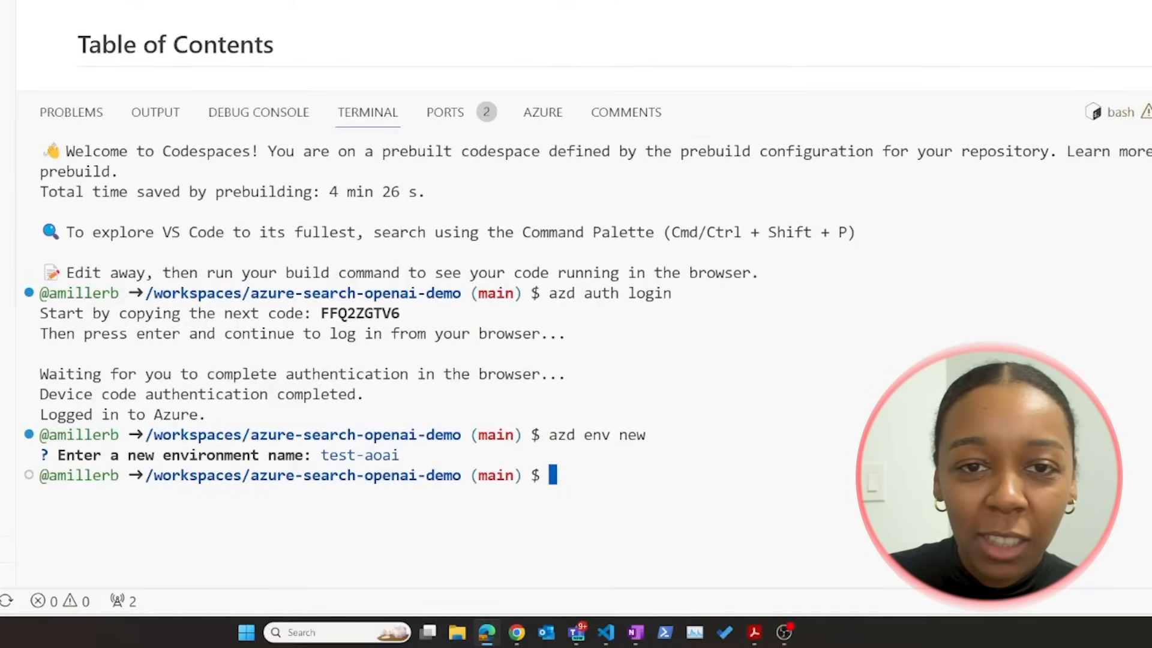
Step: Run azd up to provision and deploy the app, choosing East US (eastus) as the Azure location
text(azd up)
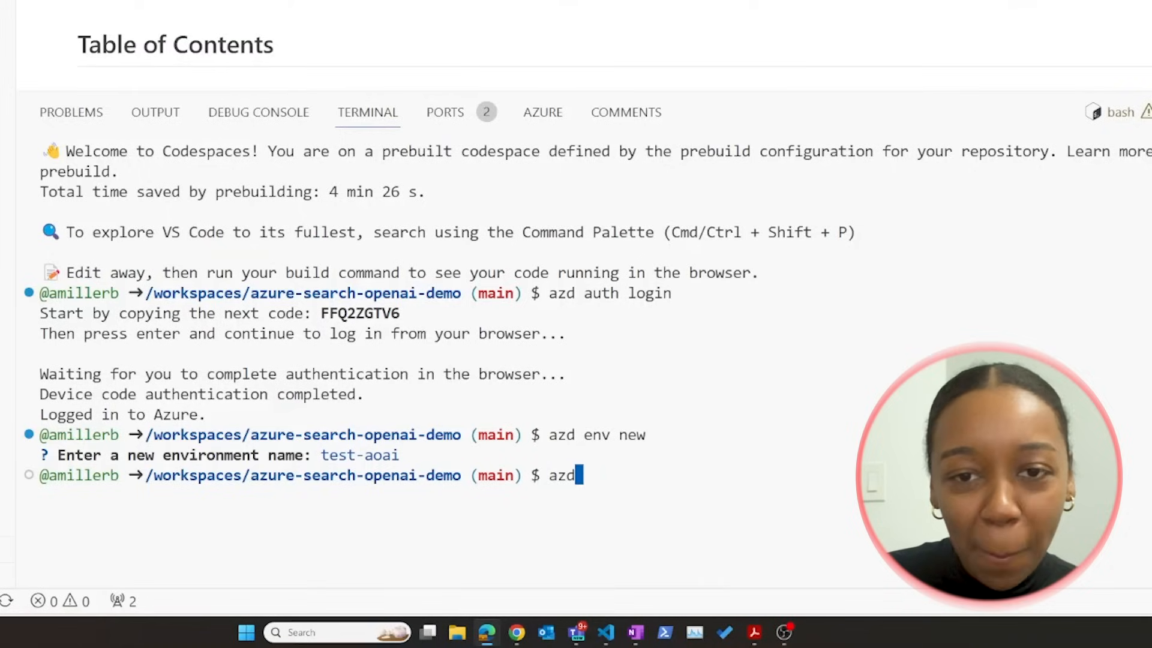
key(Return)
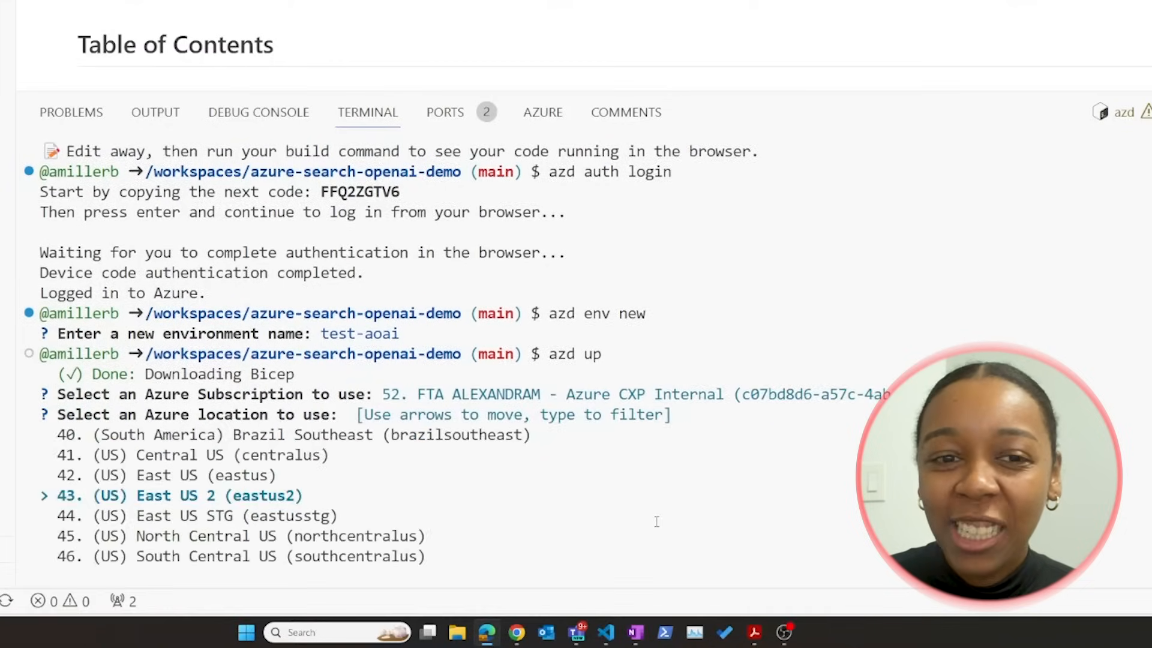
key(Up)
key(Return)
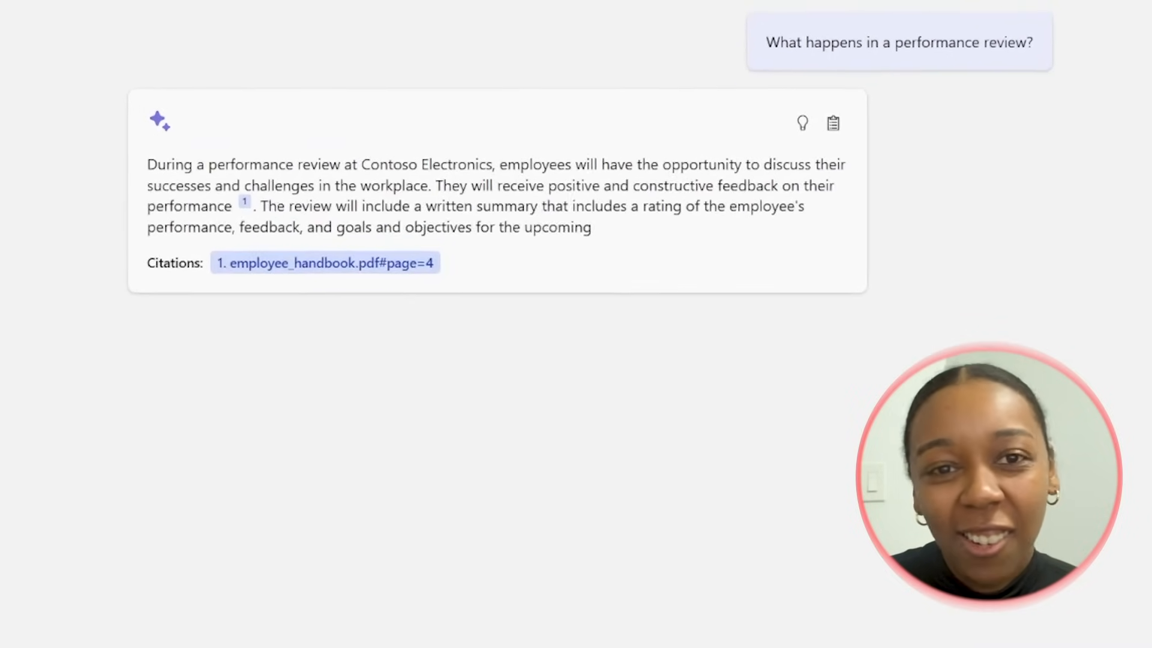
Step: Examine the citation, supporting content and thought process behind the performance review answer in the deployed chat app
click(360, 234)
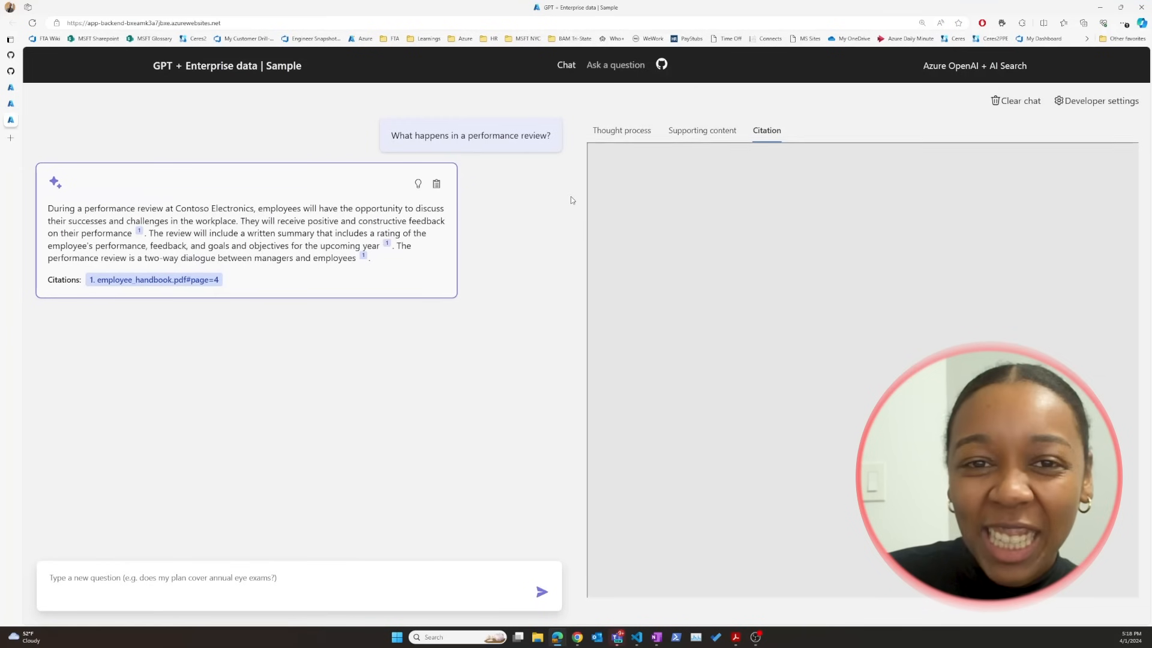
click(711, 133)
click(636, 132)
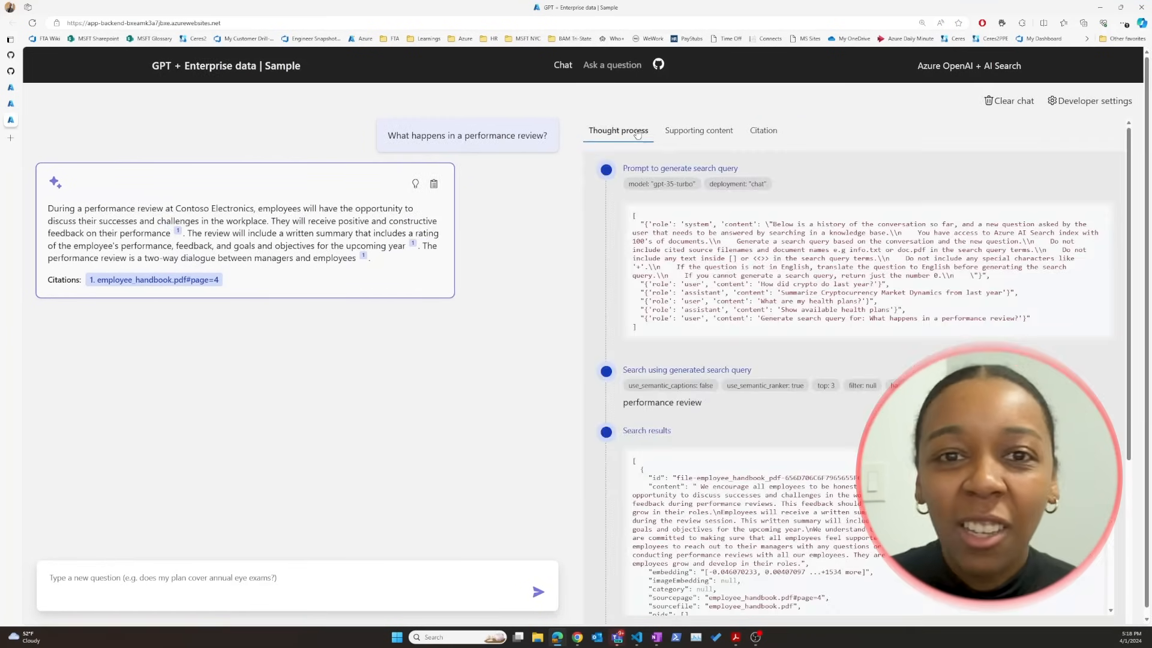
scroll(637, 133, down, 5)
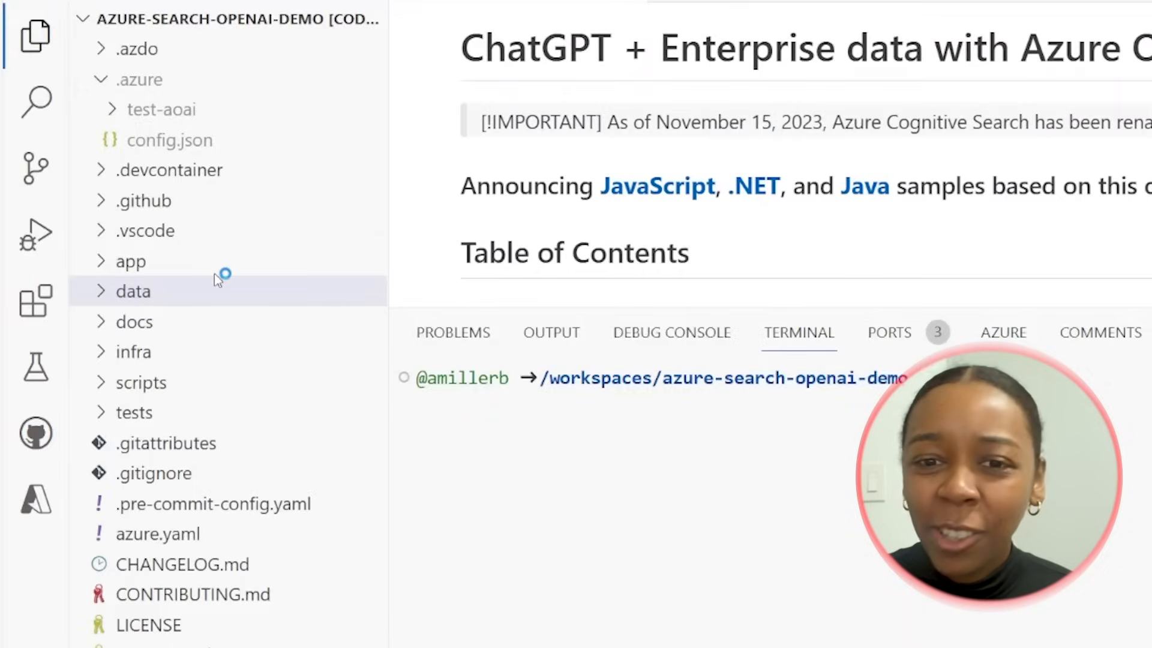
Step: Copy the sample-simple-menu-week1.pdf file into the codespace's data folder
drag(165, 288, 214, 477)
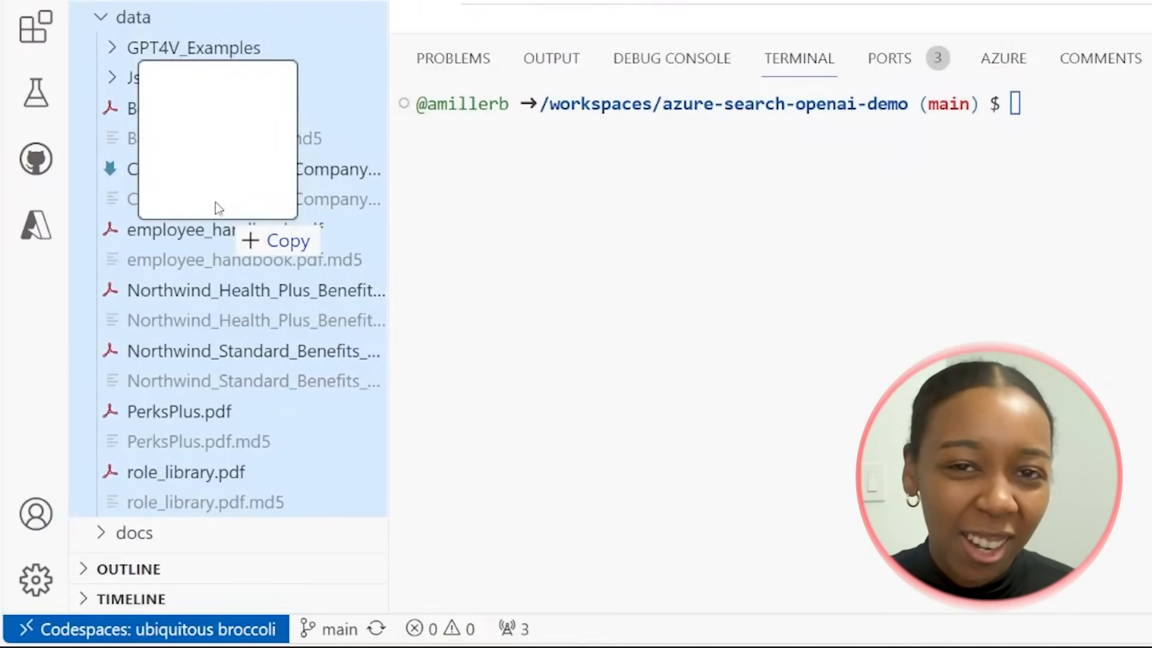
drag(215, 203, 216, 207)
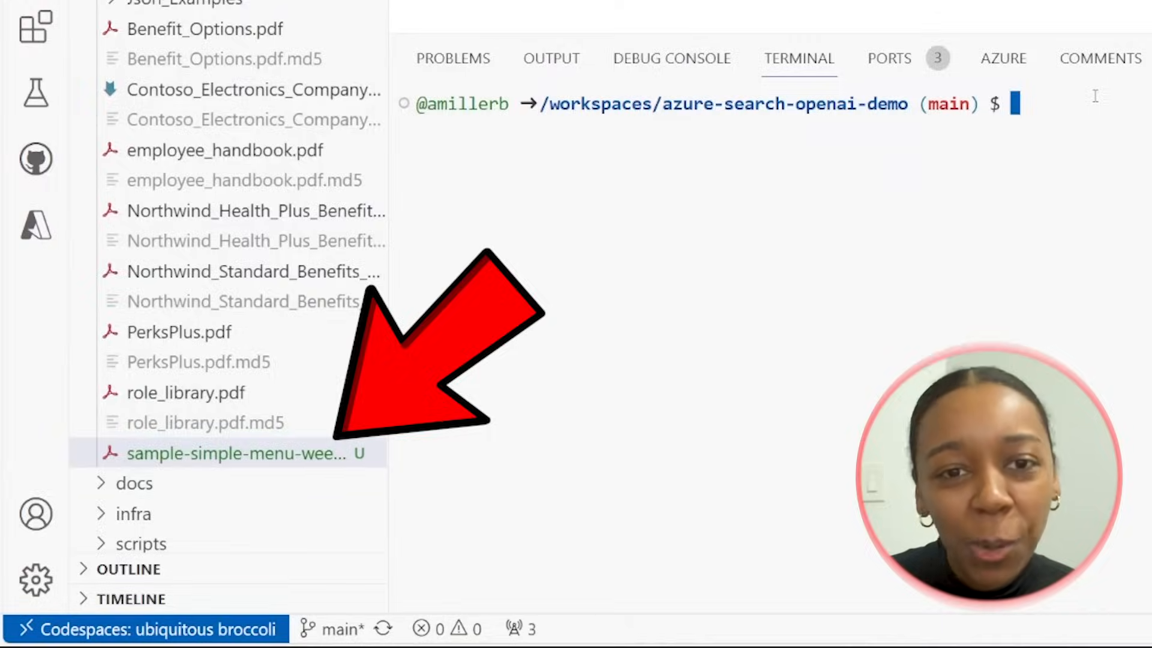
Step: Run ./scripts/prepdocs.sh in the codespace terminal to process the documents in the data folder
text(./)
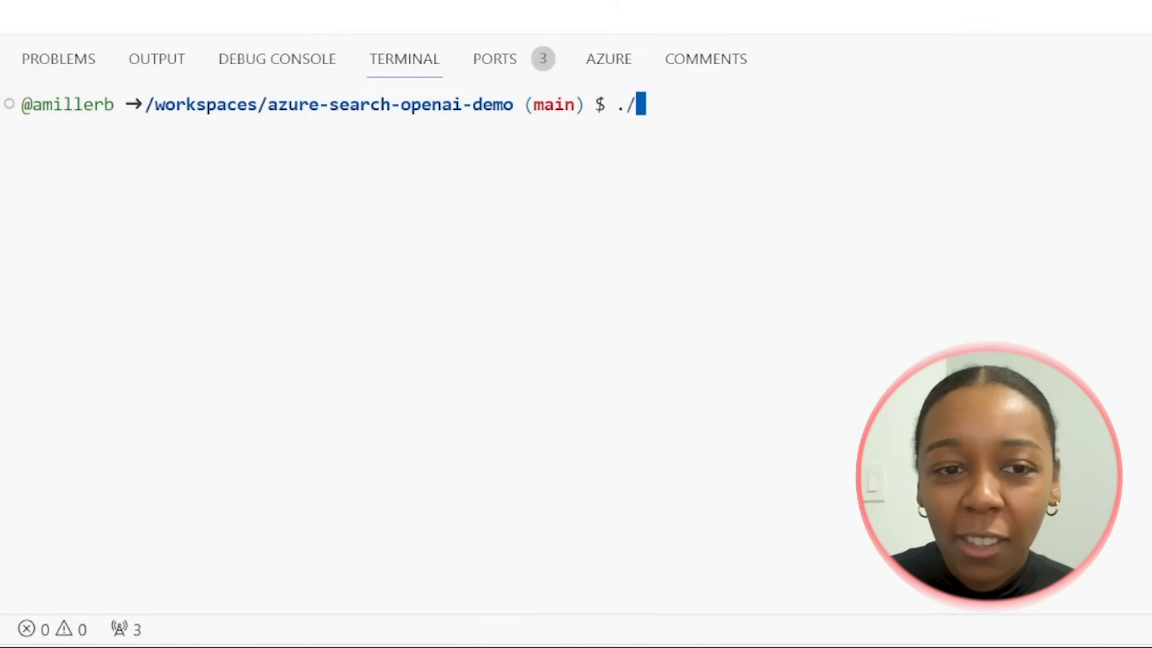
text(scripts/prepdocs.sh)
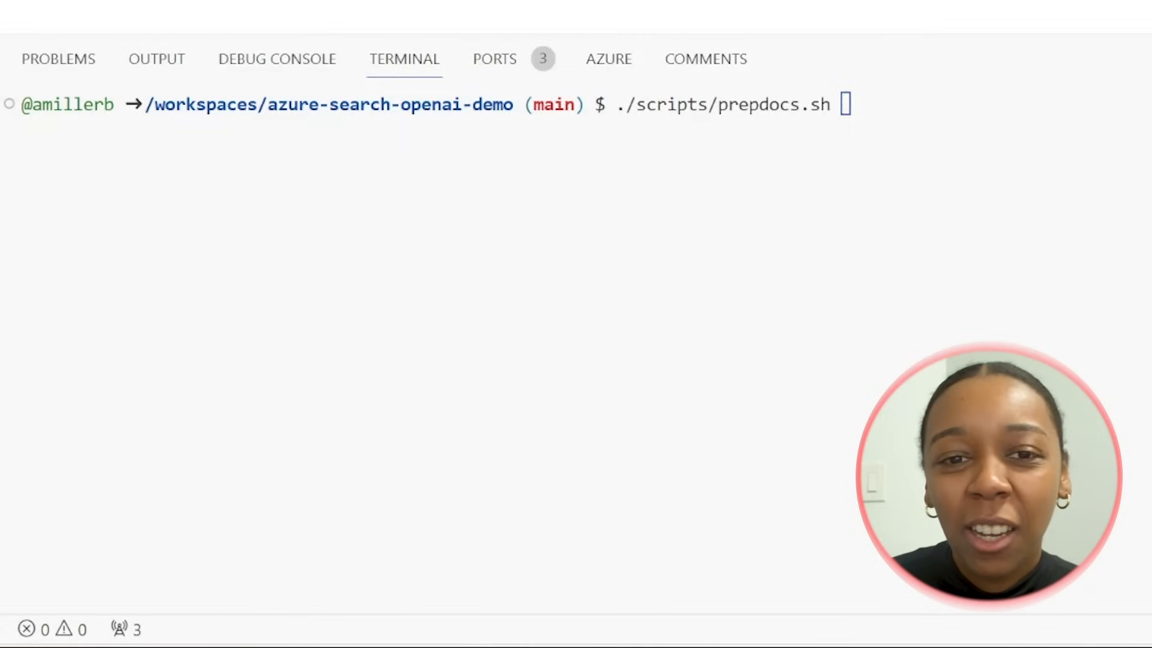
click(894, 107)
key(Return)
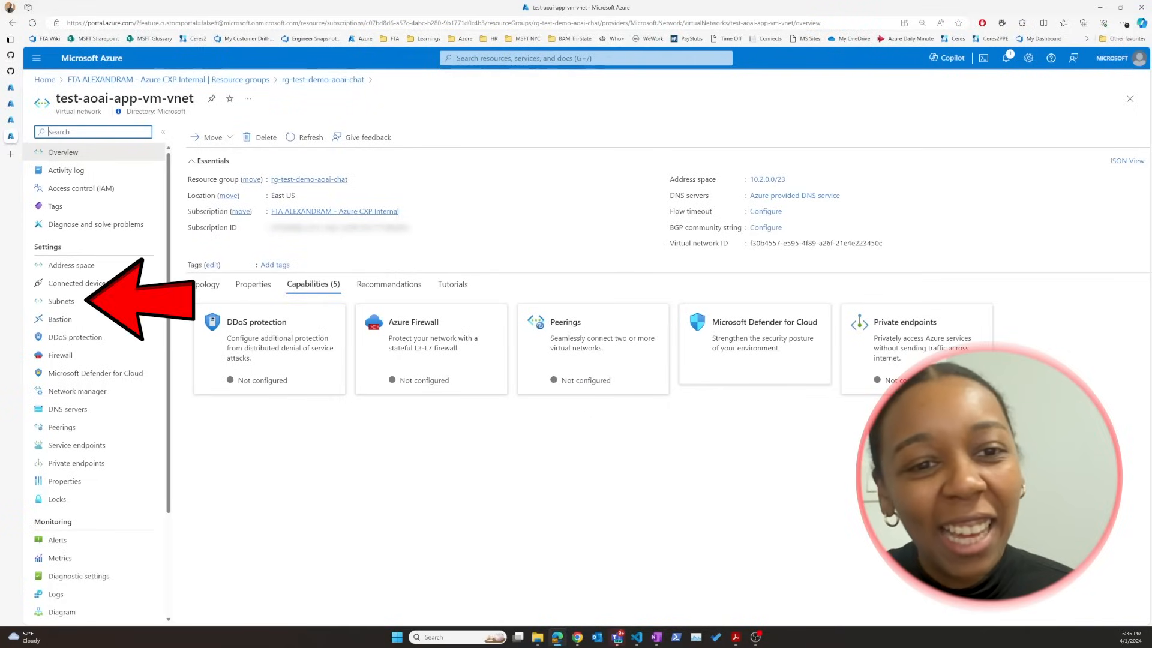
Step: In the Azure portal, open the subnets of the test-aoai-app-vm-vnet virtual network
click(62, 307)
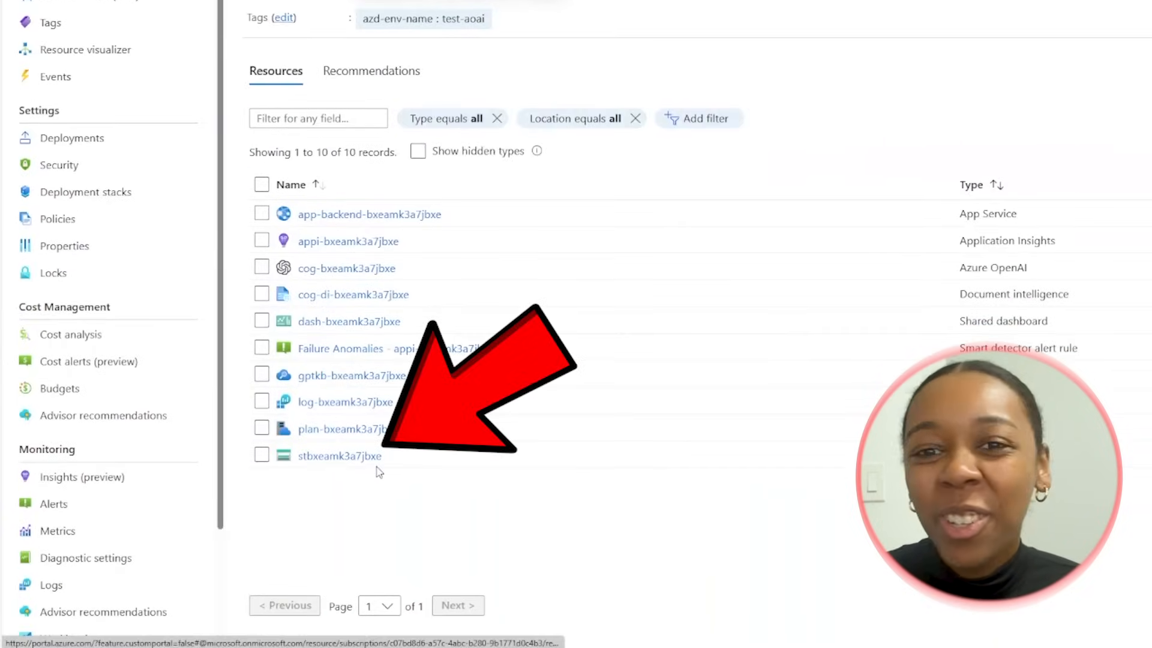
Step: Start a private endpoint from the networking settings of the stbxeamk3a7jbxe storage account and name it pe-storage
click(377, 467)
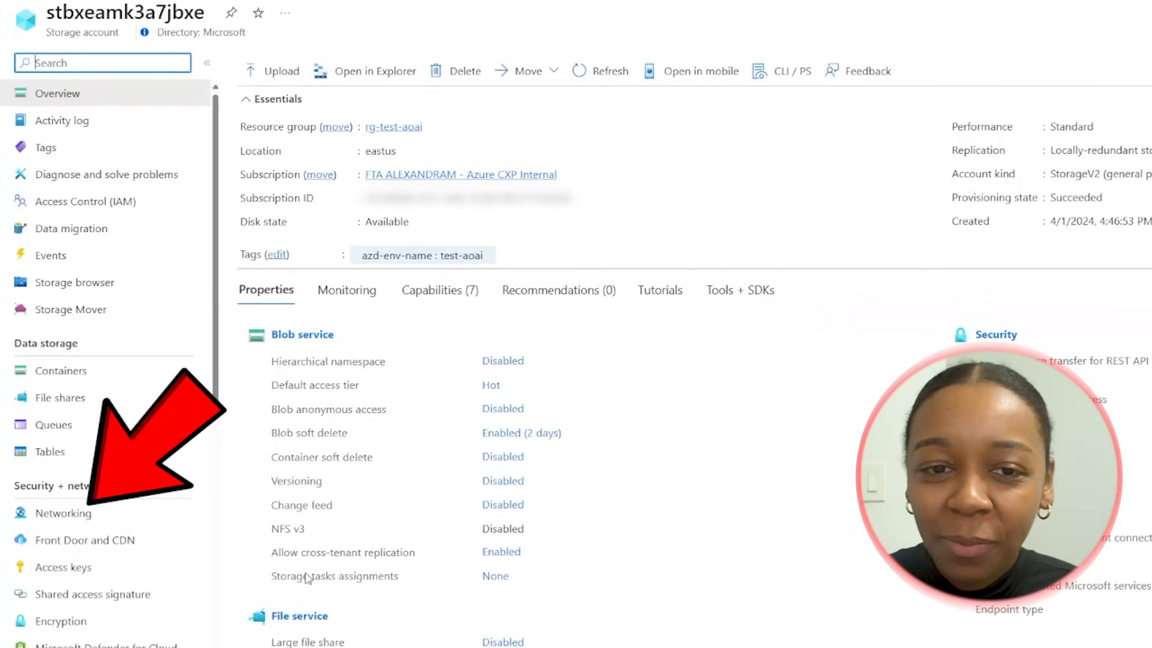
click(63, 512)
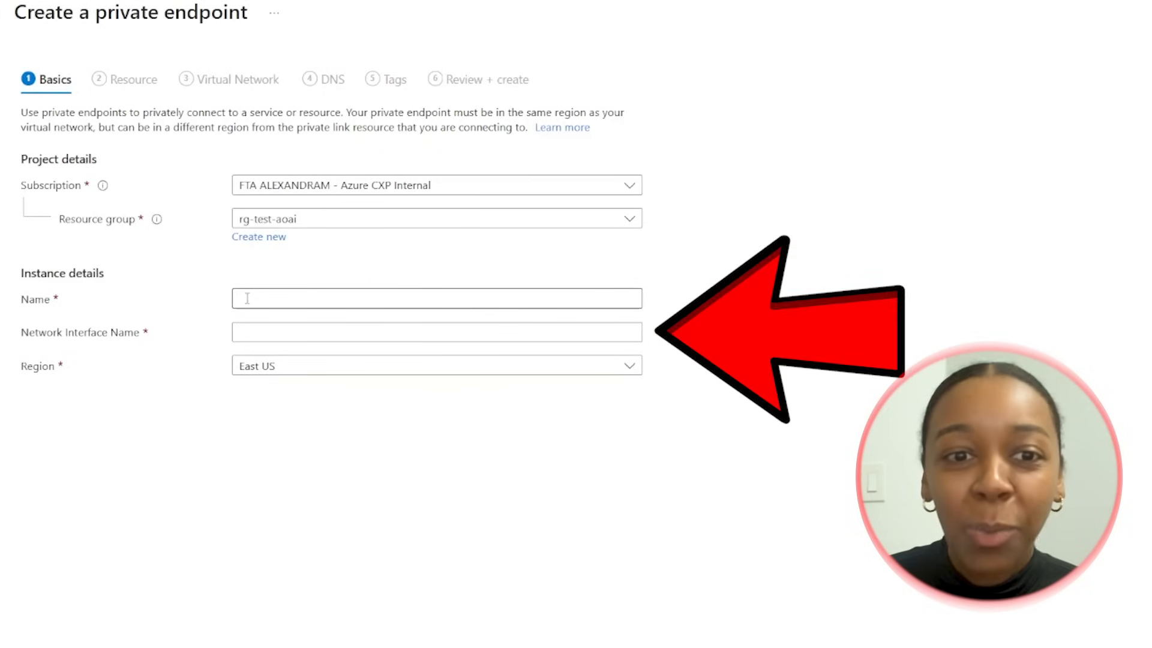
text(pe-storage)
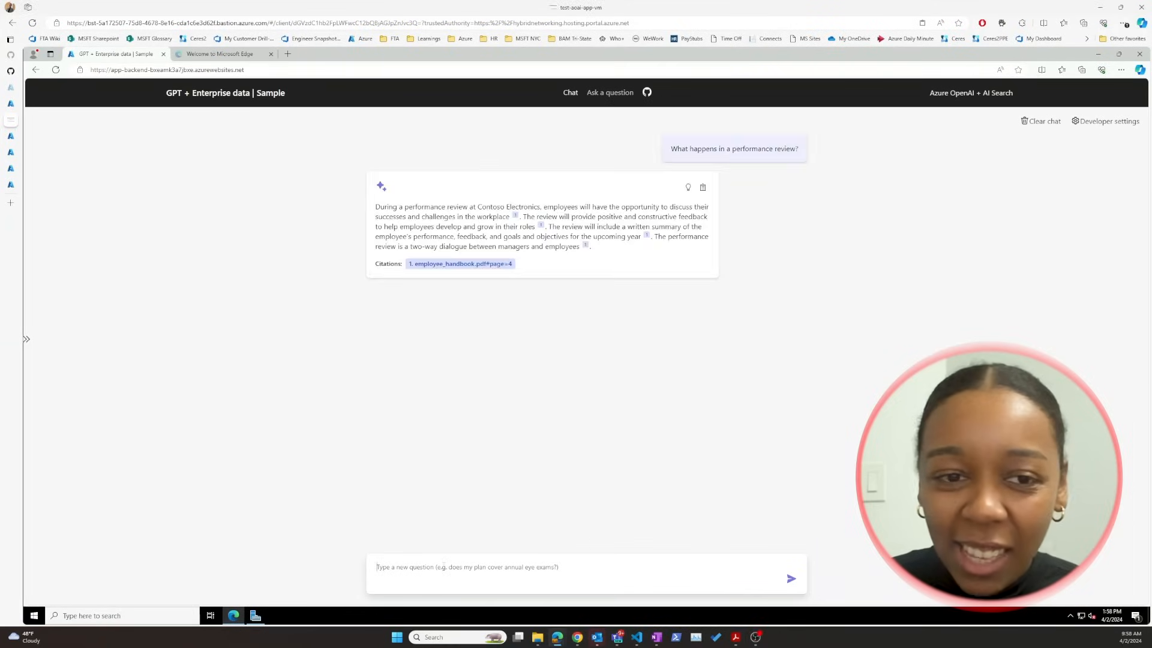
Step: Ask the deployed chat app on the virtual machine "How would I make a rotisserie chicken sandwich?"
click(447, 567)
text(How would I make a rot)
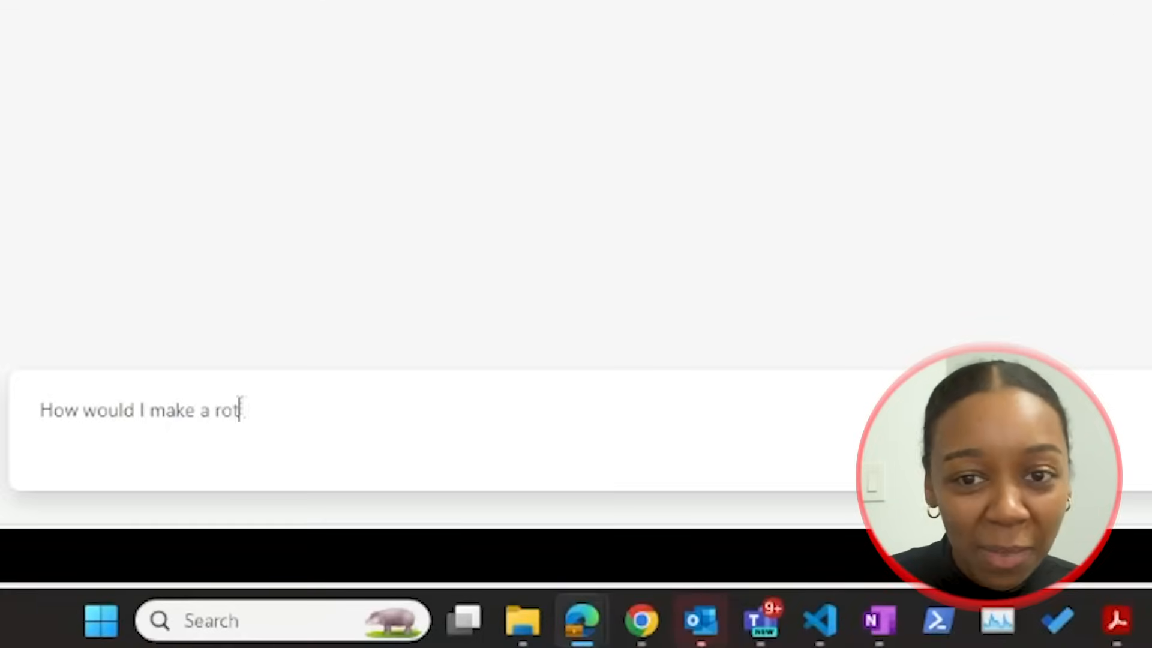
text(isserie chicken sandwich)
key(Return)
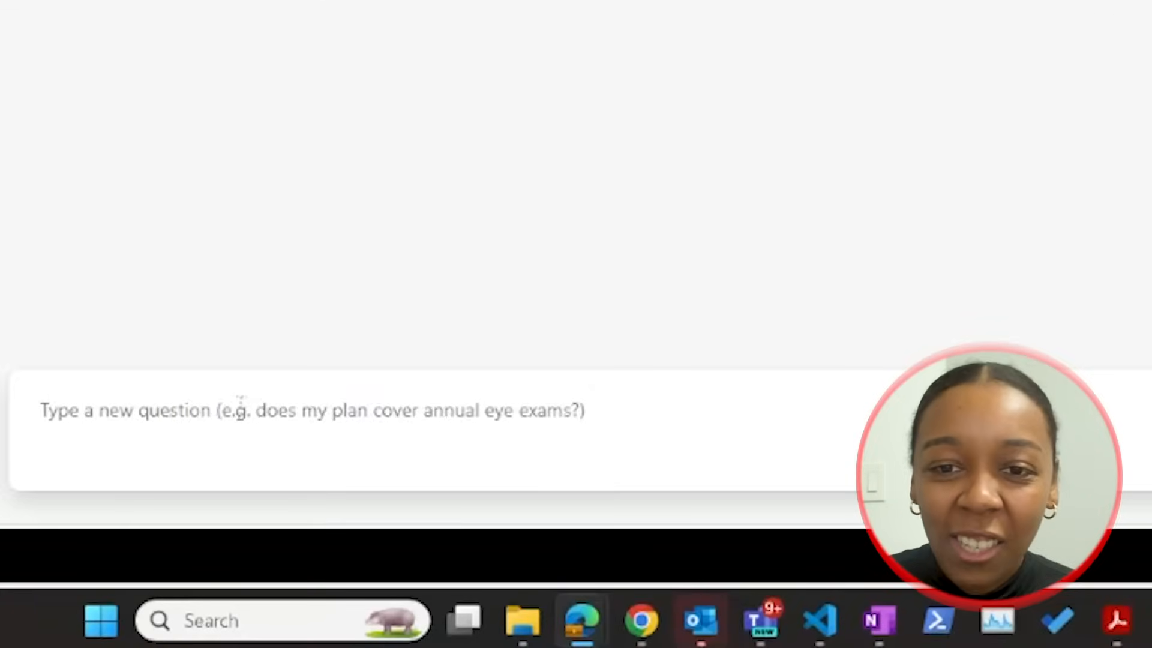